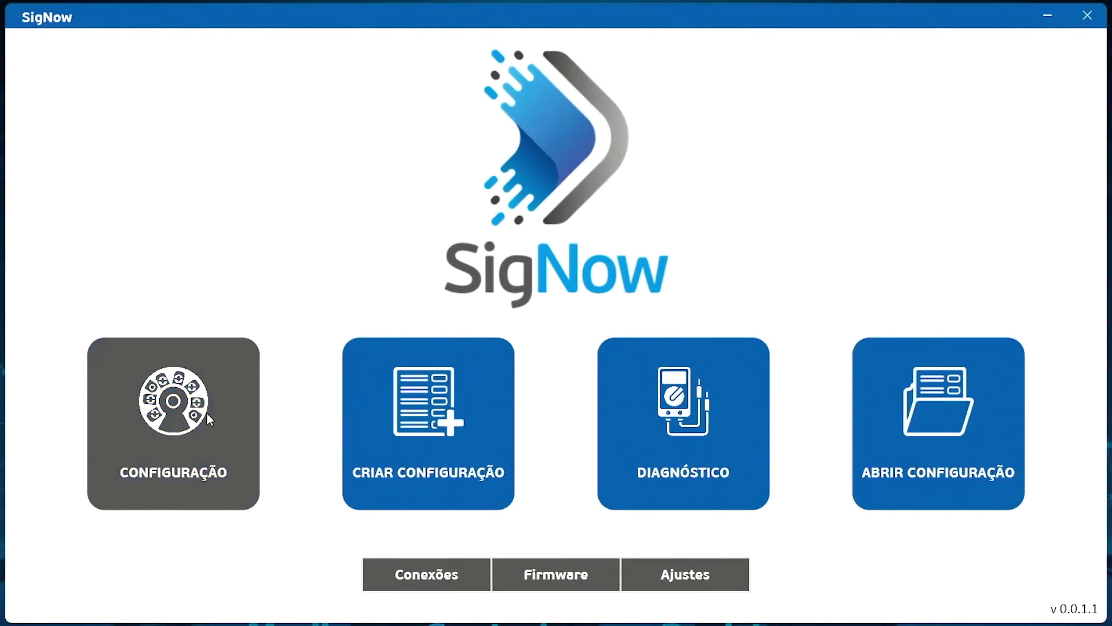
- Start a device configuration over USB to list the connected TxRail-USB on COM8
{"action": "left_click", "coordinate": [198, 426]}
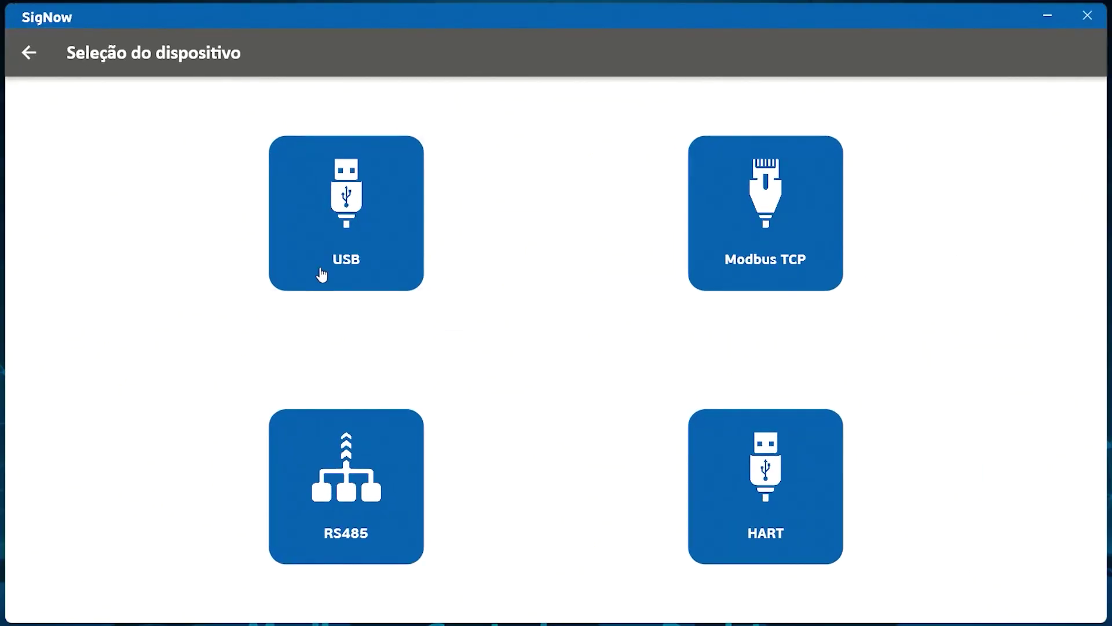
{"action": "left_click", "coordinate": [320, 274]}
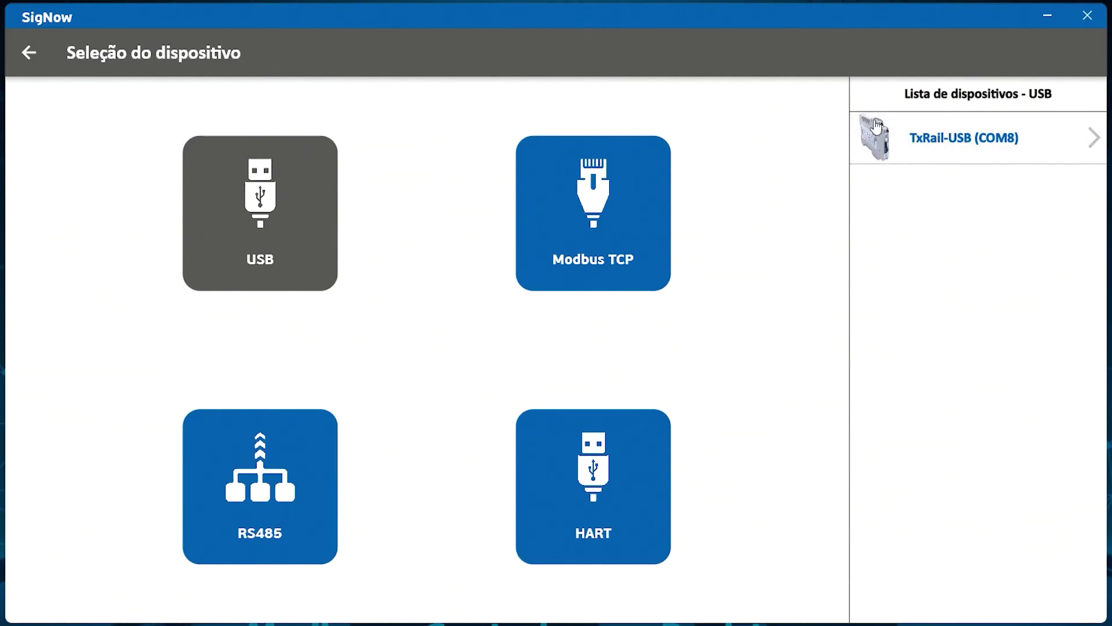
- Open the TxRail-USB settings and set the sensor type to Termopar K
{"action": "left_click", "coordinate": [1012, 151]}
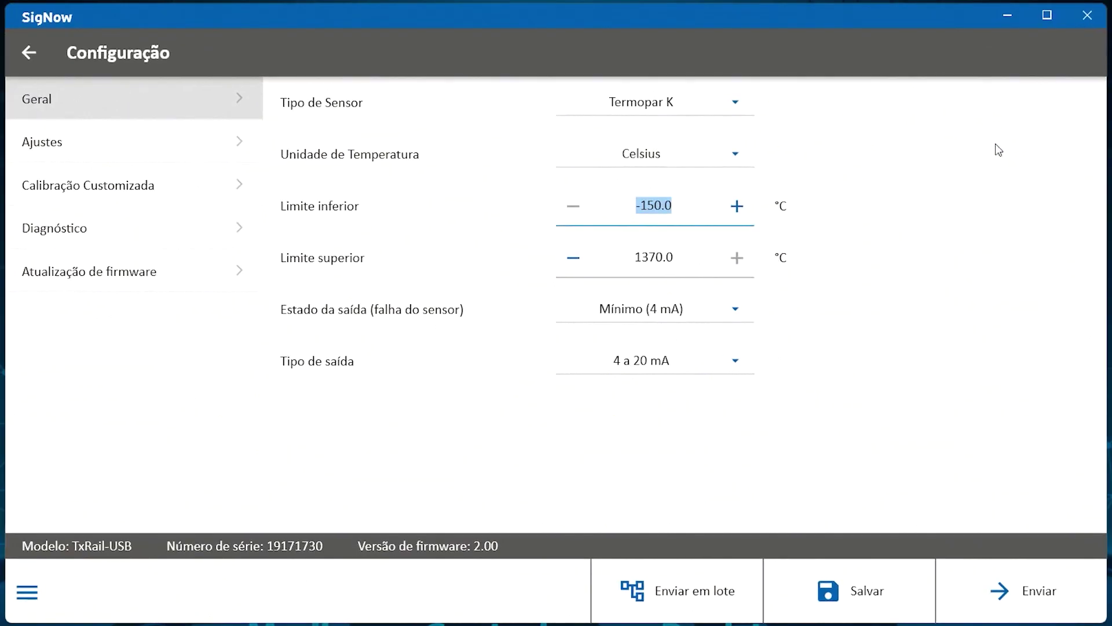
{"action": "left_click", "coordinate": [737, 102]}
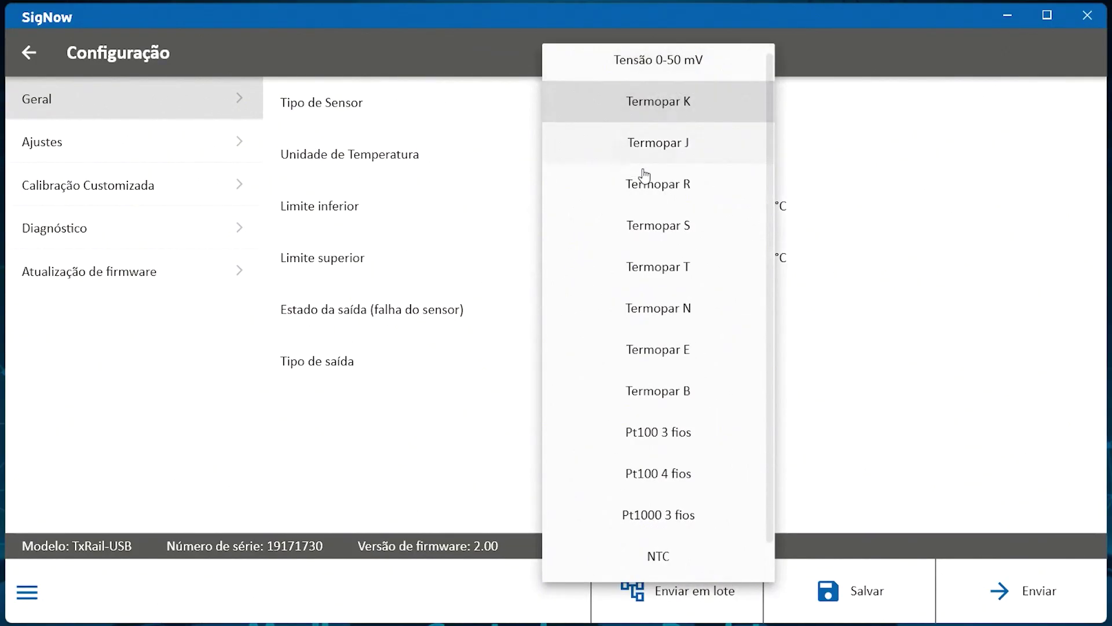
{"action": "left_click", "coordinate": [660, 103]}
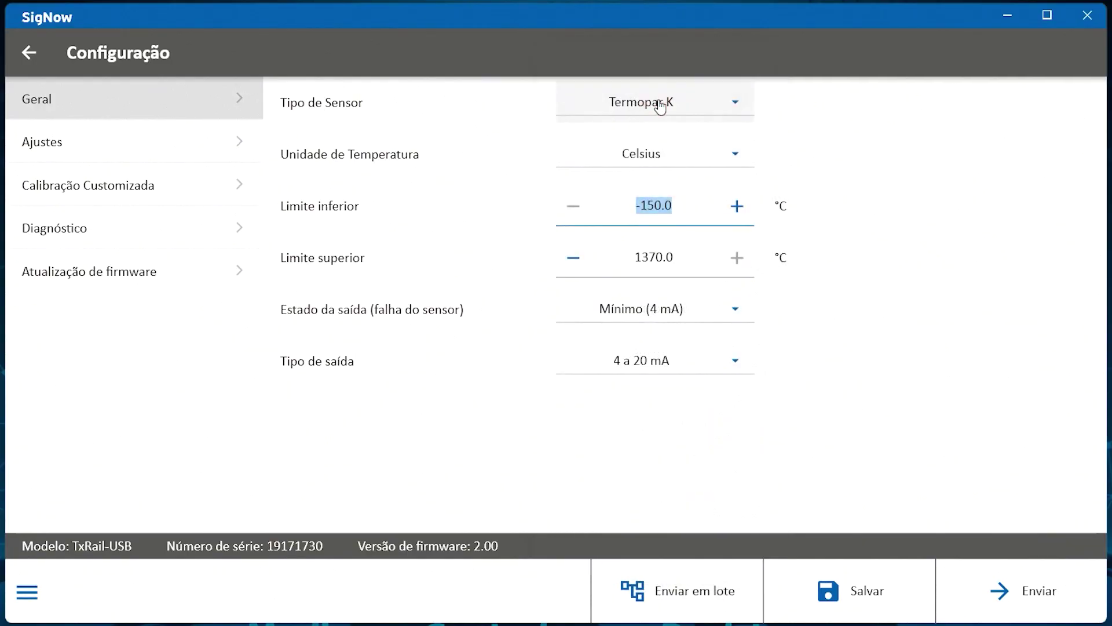
{"action": "mouse_move", "coordinate": [654, 360]}
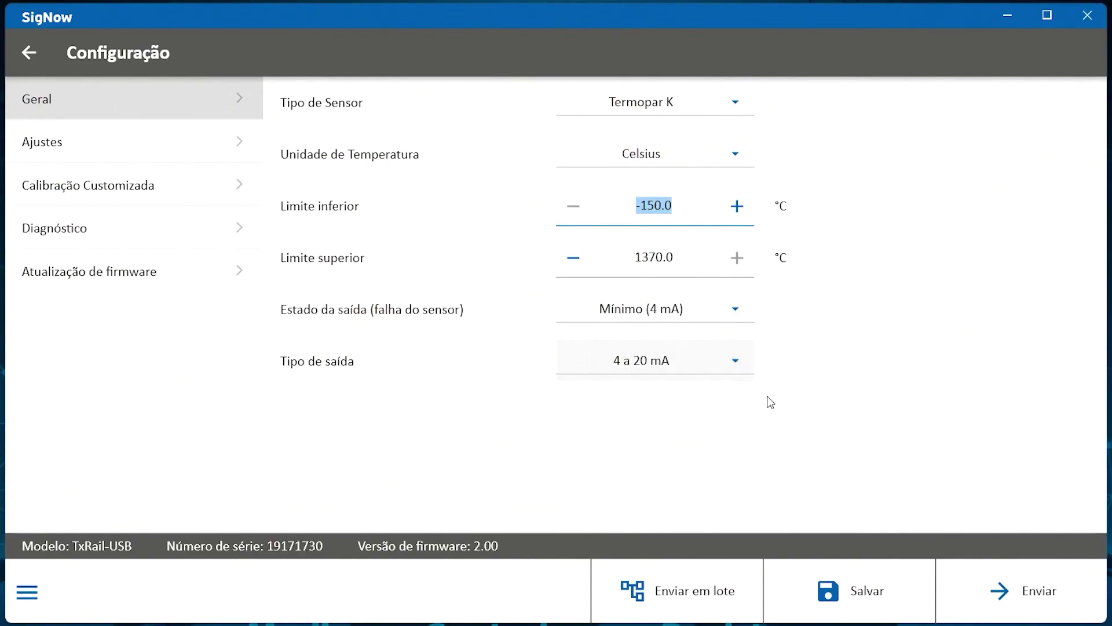
- Send the Type K configuration to the TxRail-USB and acknowledge the success message
{"action": "left_click", "coordinate": [1049, 608]}
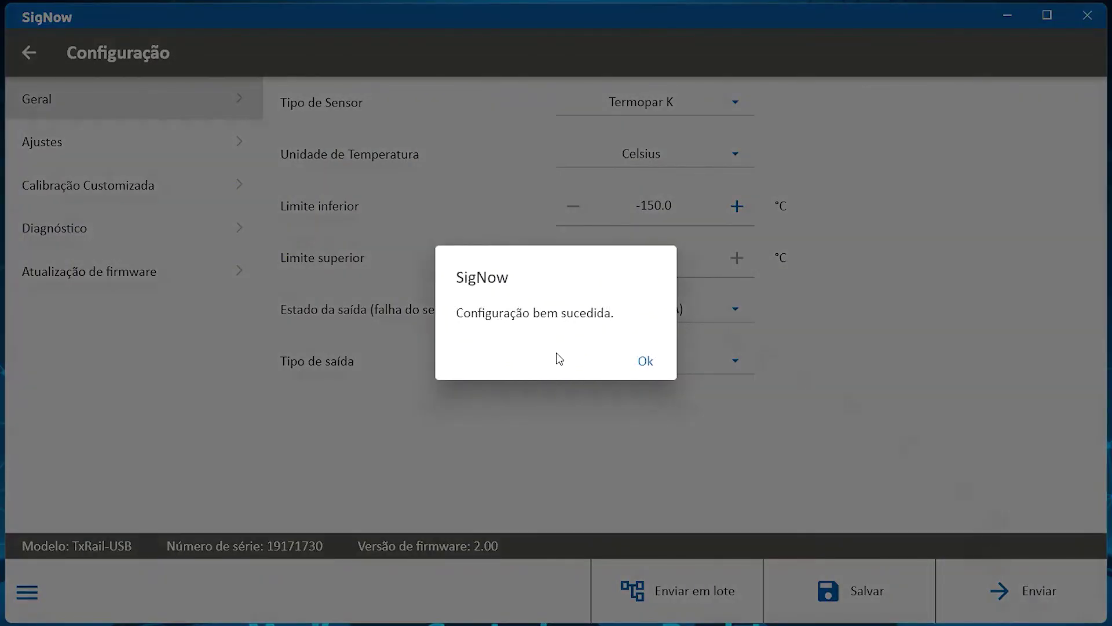
{"action": "left_click", "coordinate": [646, 361]}
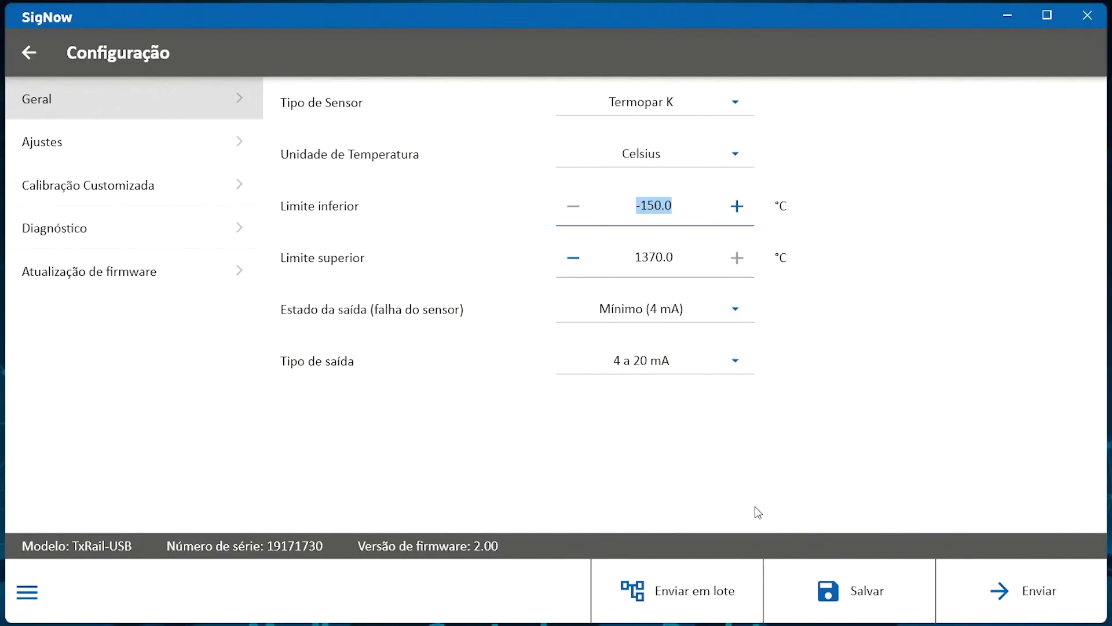
- Save the configuration to the Desktop as TxRail-USB.scf
{"action": "left_click", "coordinate": [813, 599]}
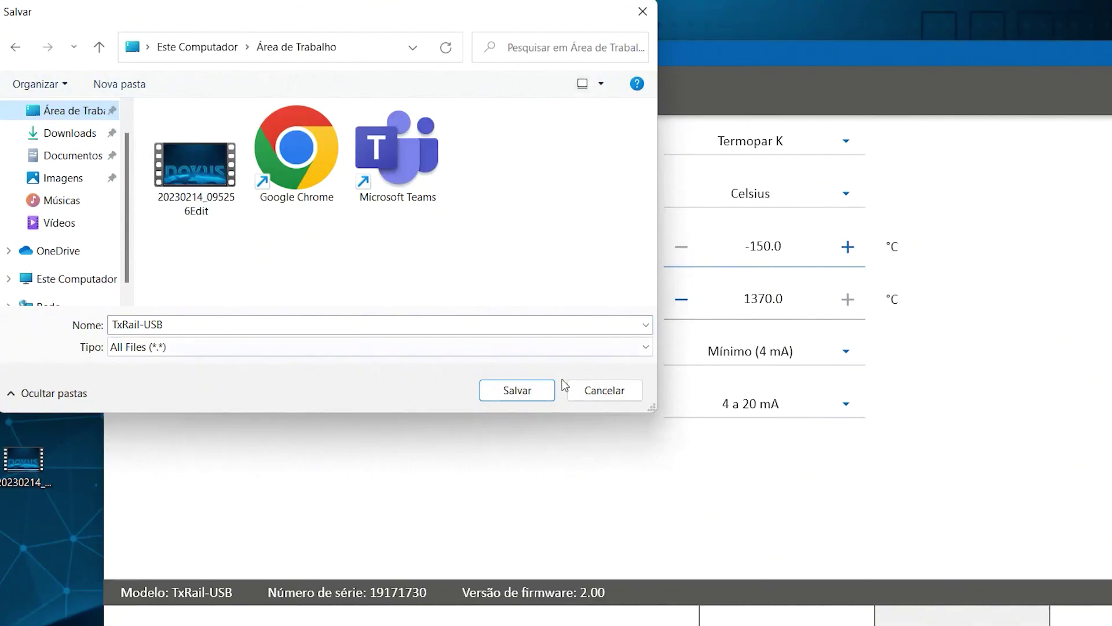
{"action": "left_click", "coordinate": [541, 395]}
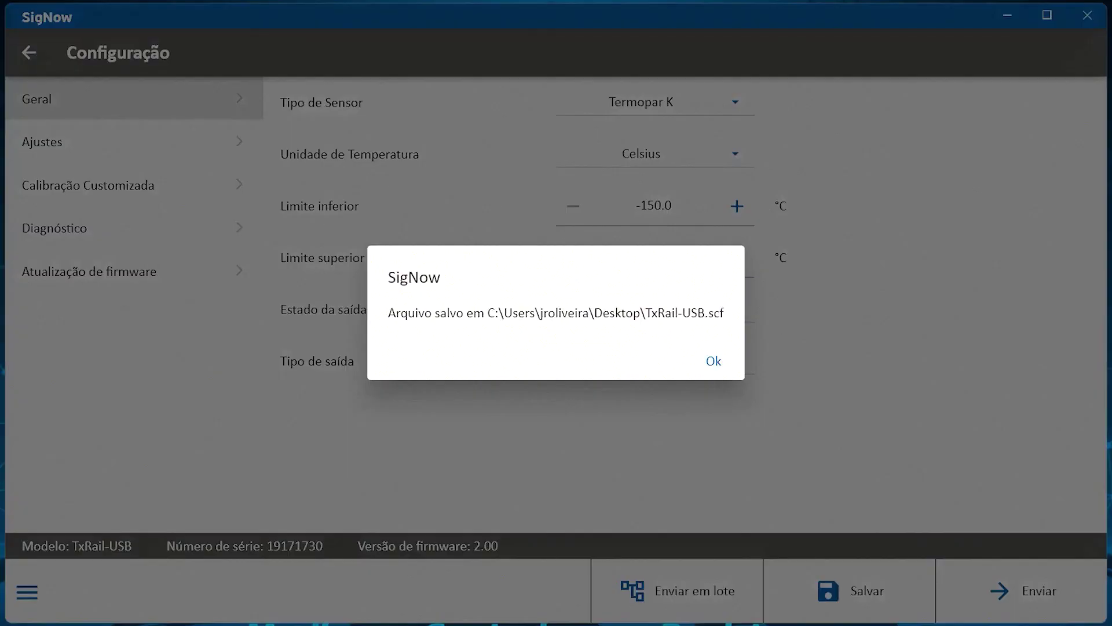
{"action": "left_click", "coordinate": [714, 361]}
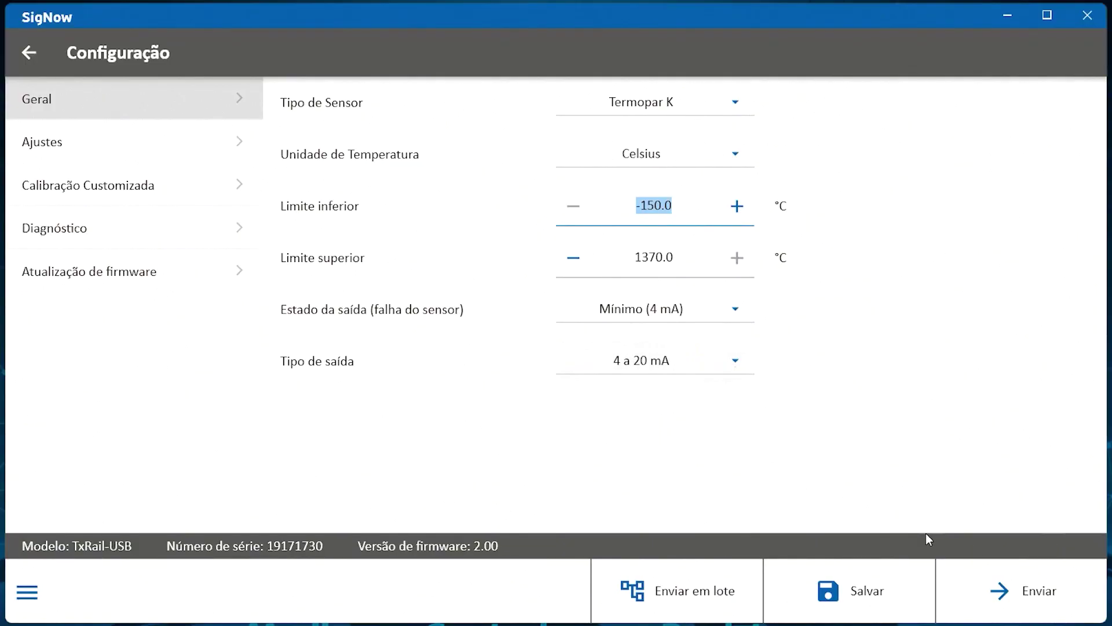
- Return to the home screen and go to the DIAGNÓSTICO device list
{"action": "left_click", "coordinate": [28, 54]}
{"action": "left_click", "coordinate": [28, 53]}
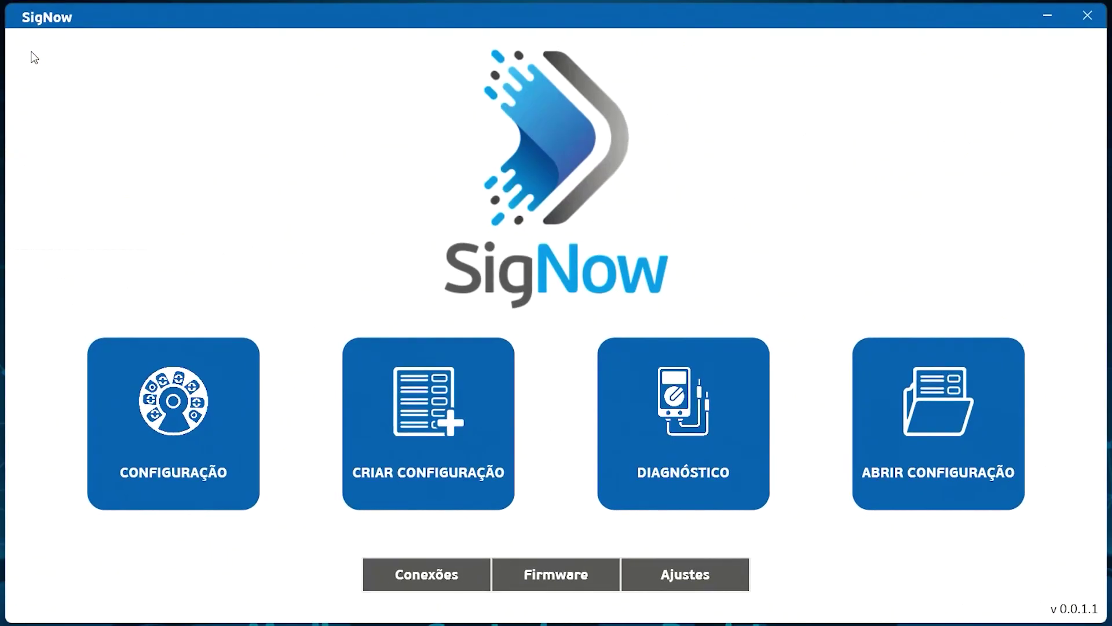
{"action": "left_click", "coordinate": [692, 476]}
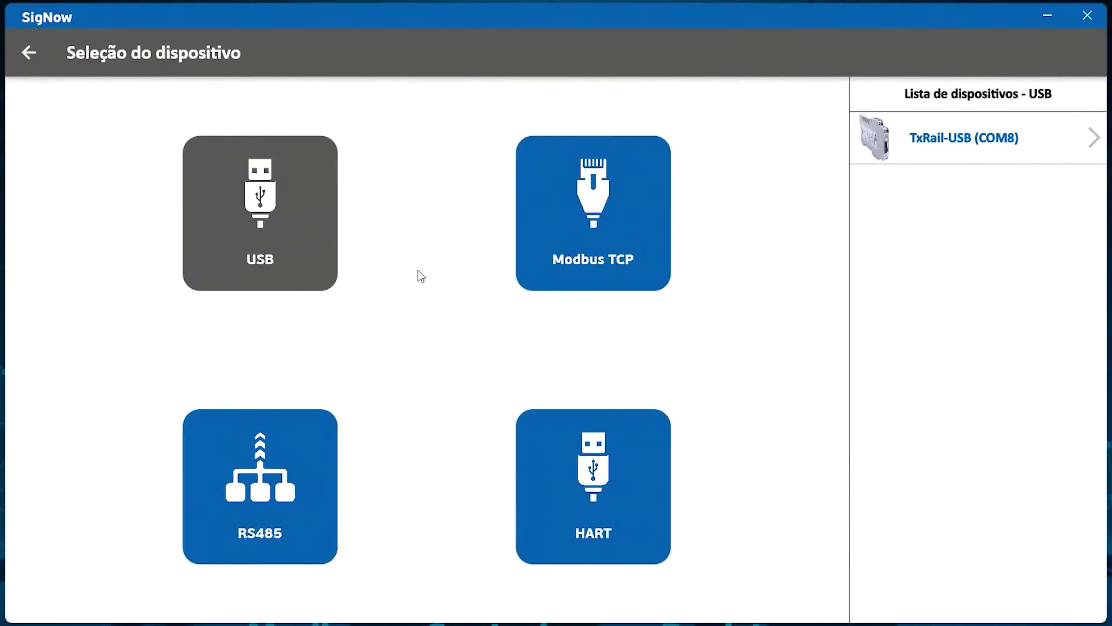
- Connect to the TxRail-USB (COM8) and watch its steady 22.5 °C diagnostic reading
{"action": "left_click", "coordinate": [956, 155]}
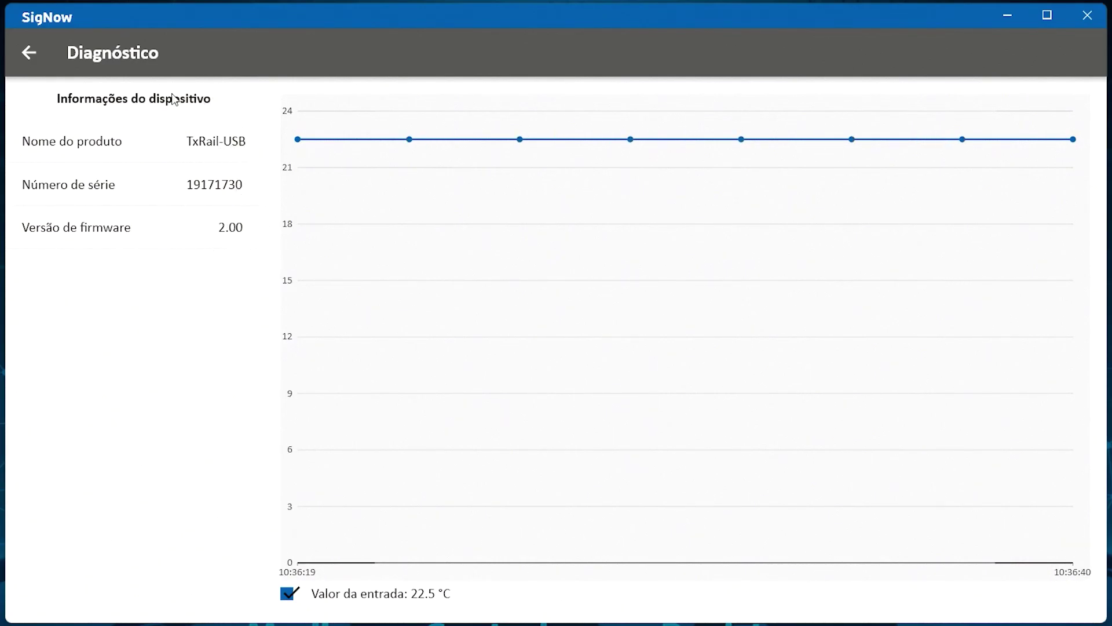
- Go back to the home screen and open the CRIAR CONFIGURAÇÃO catalogue
{"action": "left_click", "coordinate": [25, 70]}
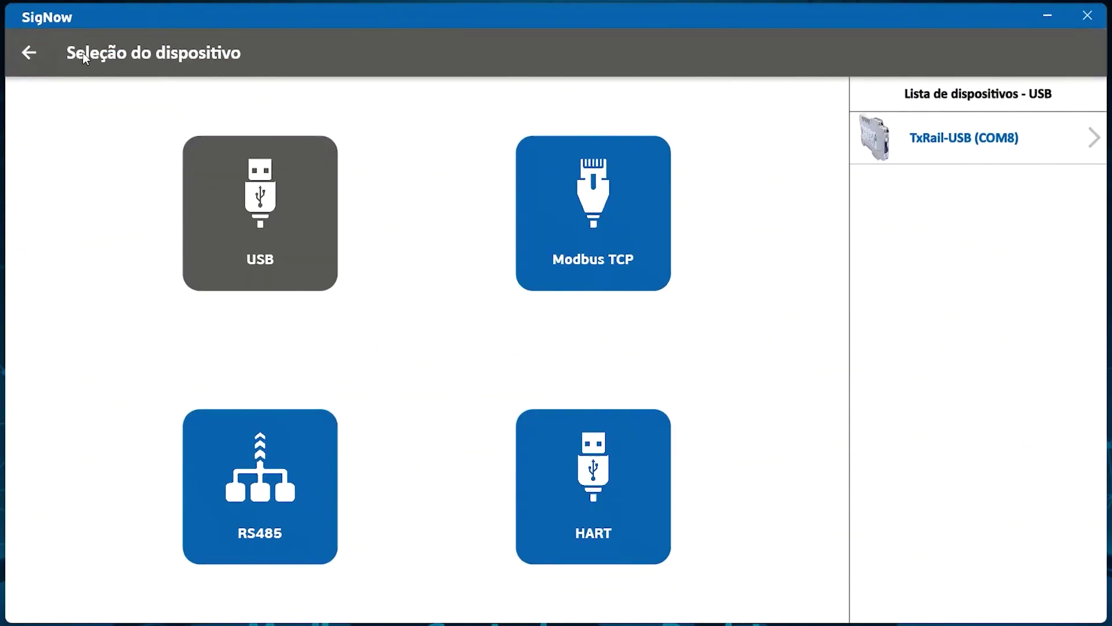
{"action": "left_click", "coordinate": [29, 54]}
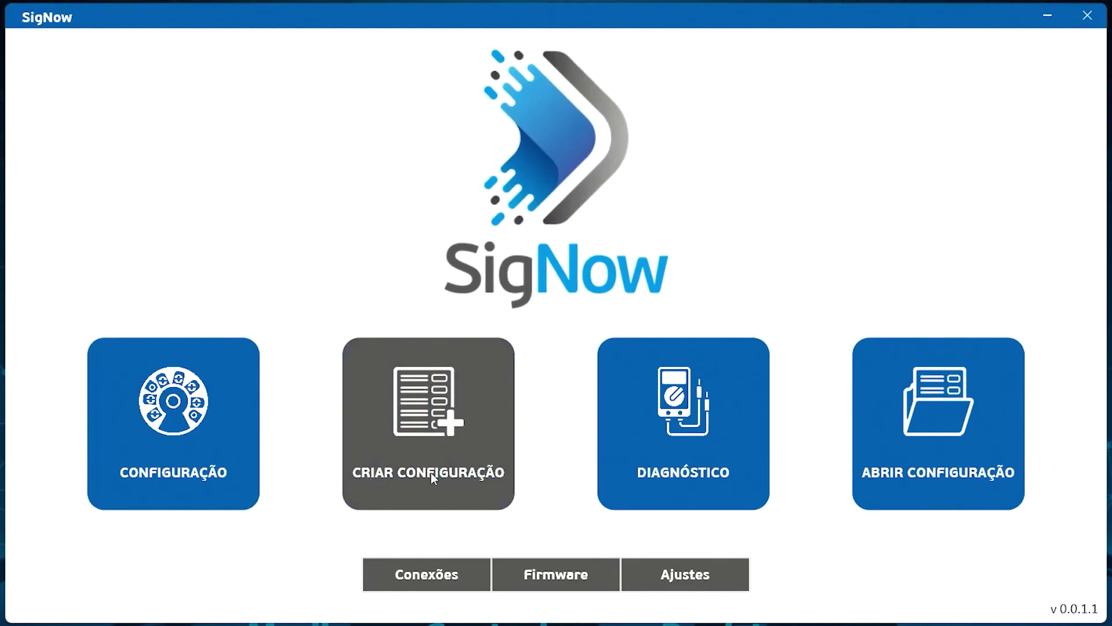
{"action": "left_click", "coordinate": [452, 477]}
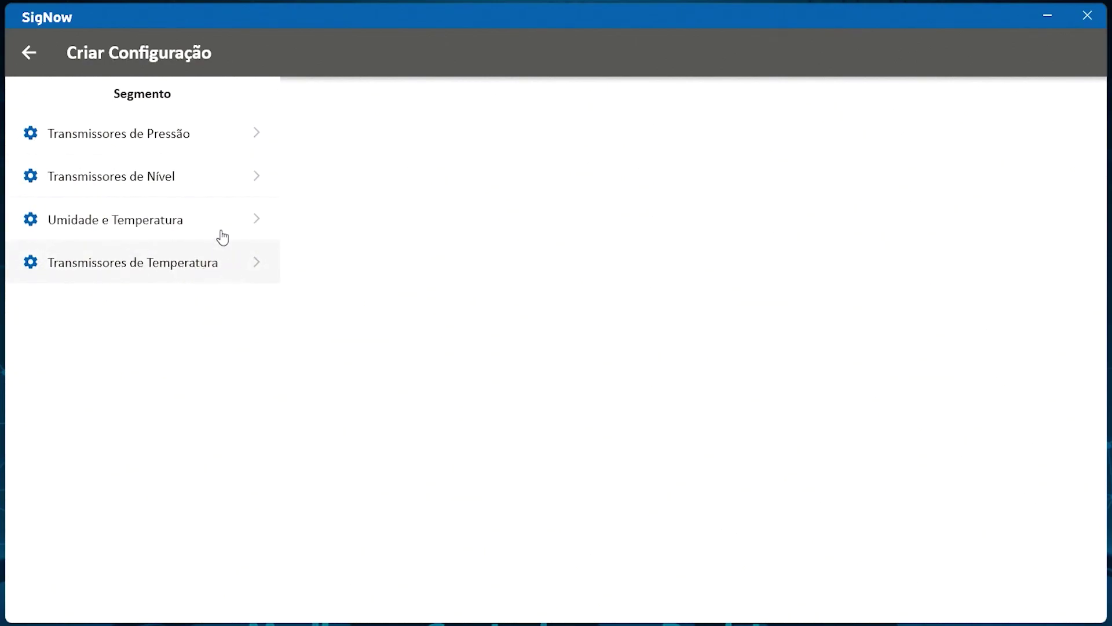
- View the NP640 pressure, TL400 level and RHT-WM/DM humidity transmitter details
{"action": "left_click", "coordinate": [261, 135]}
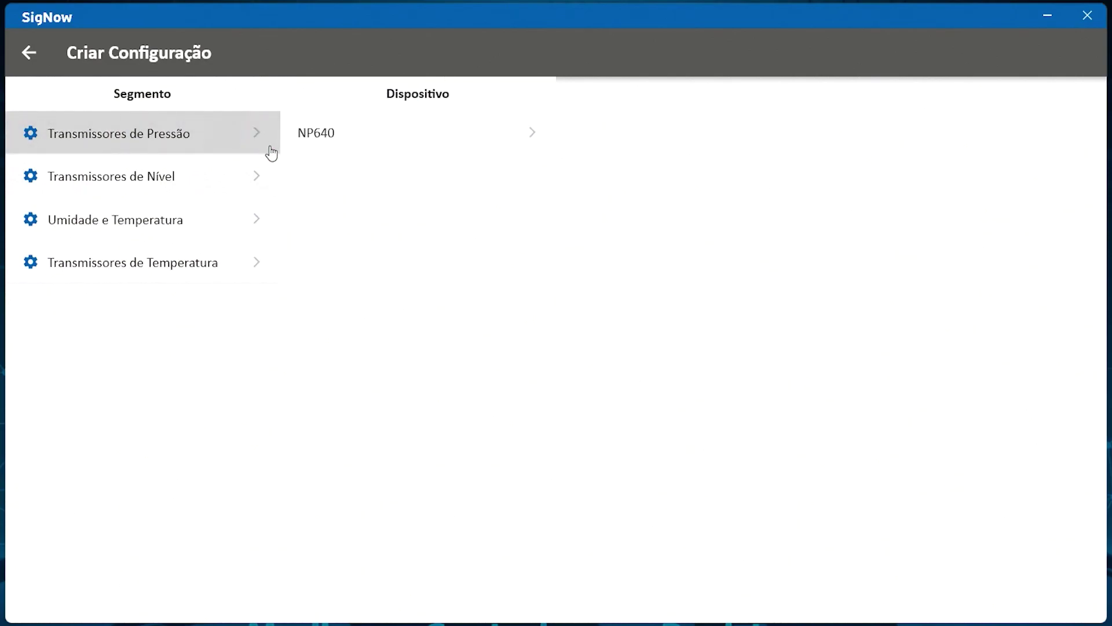
{"action": "left_click", "coordinate": [531, 137]}
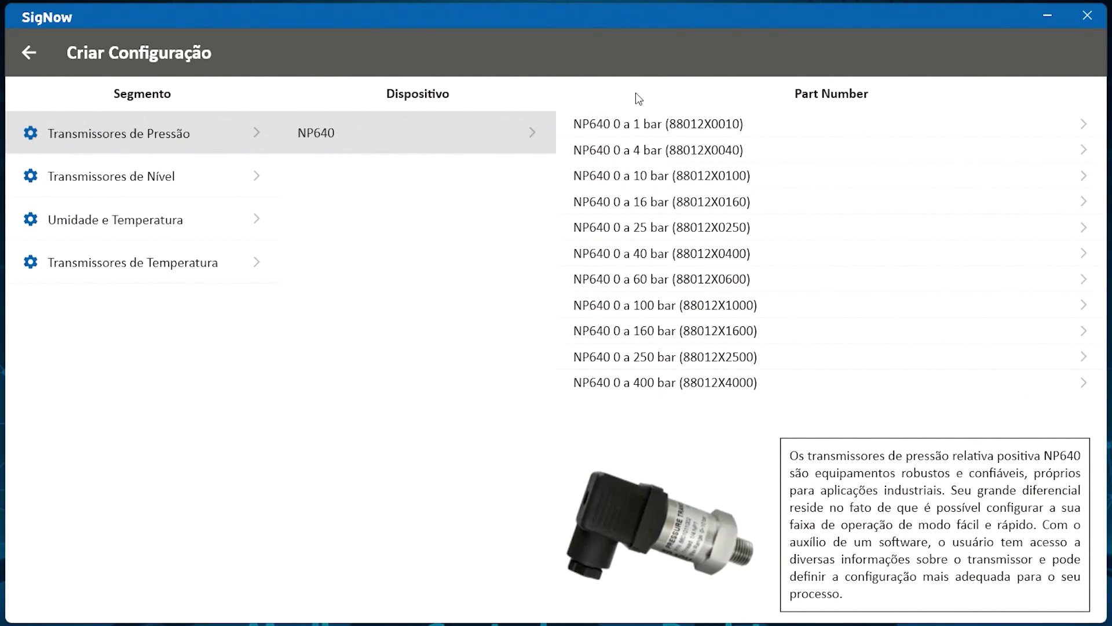
{"action": "left_click", "coordinate": [213, 182]}
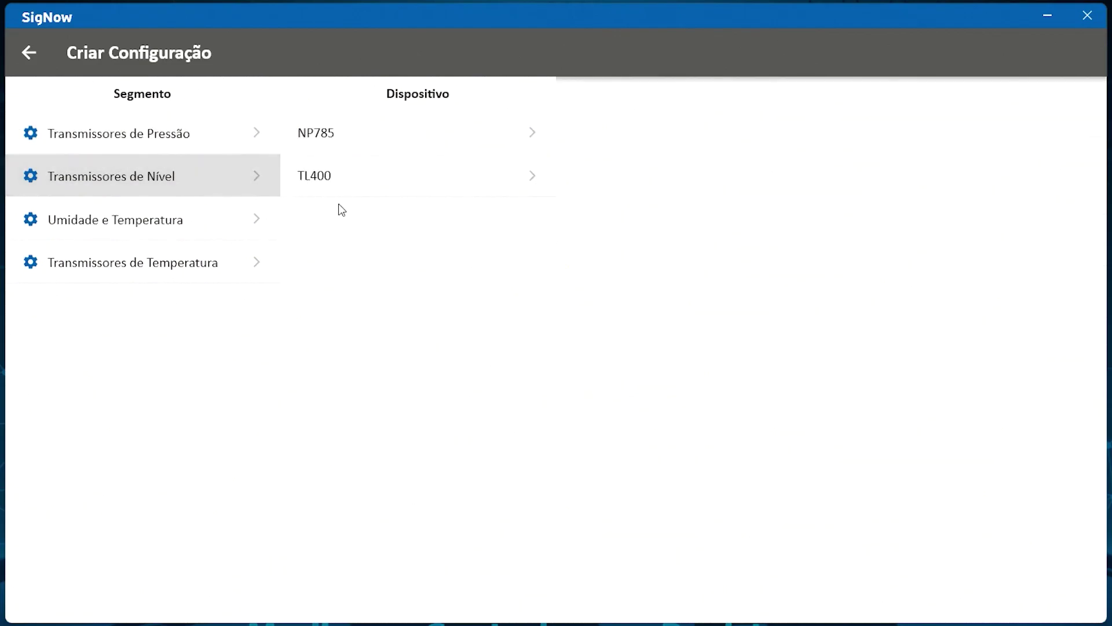
{"action": "left_click", "coordinate": [381, 189]}
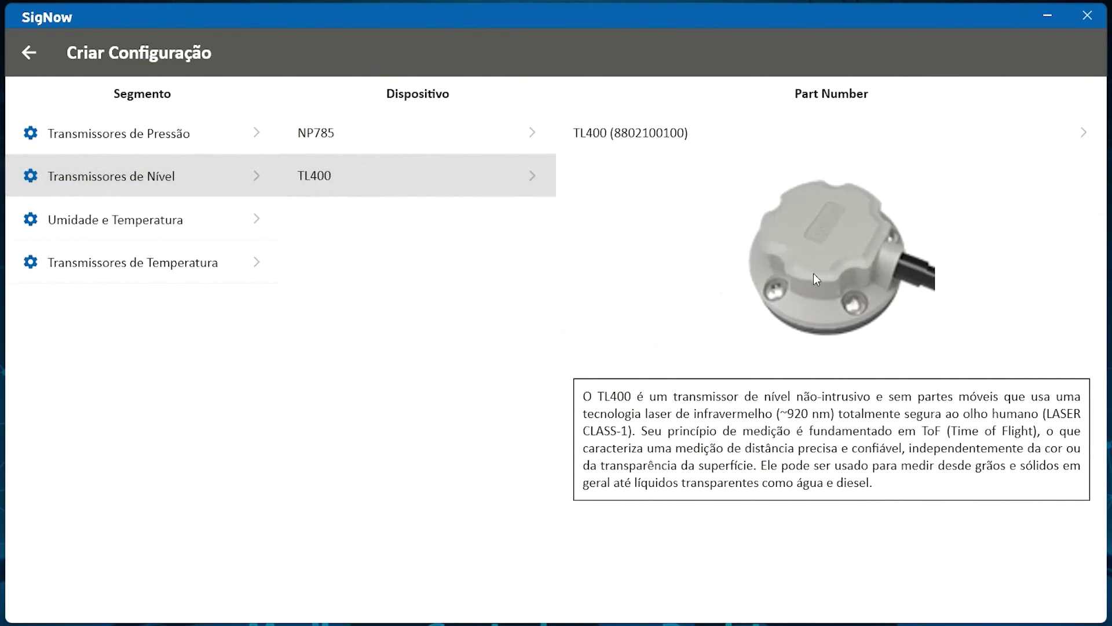
{"action": "left_click", "coordinate": [239, 228]}
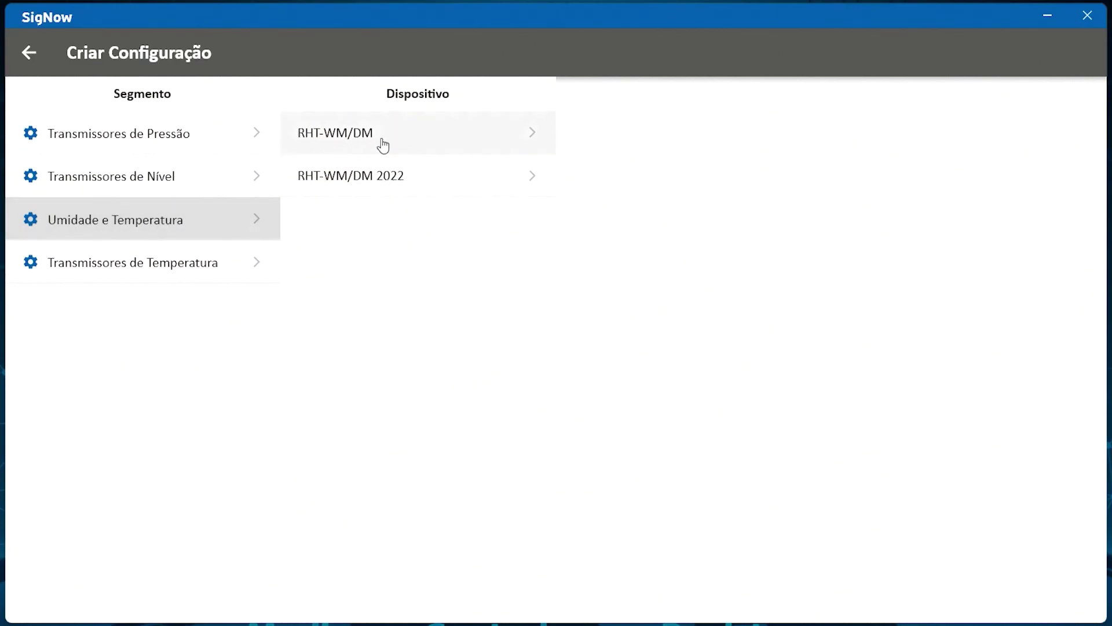
{"action": "left_click", "coordinate": [540, 137]}
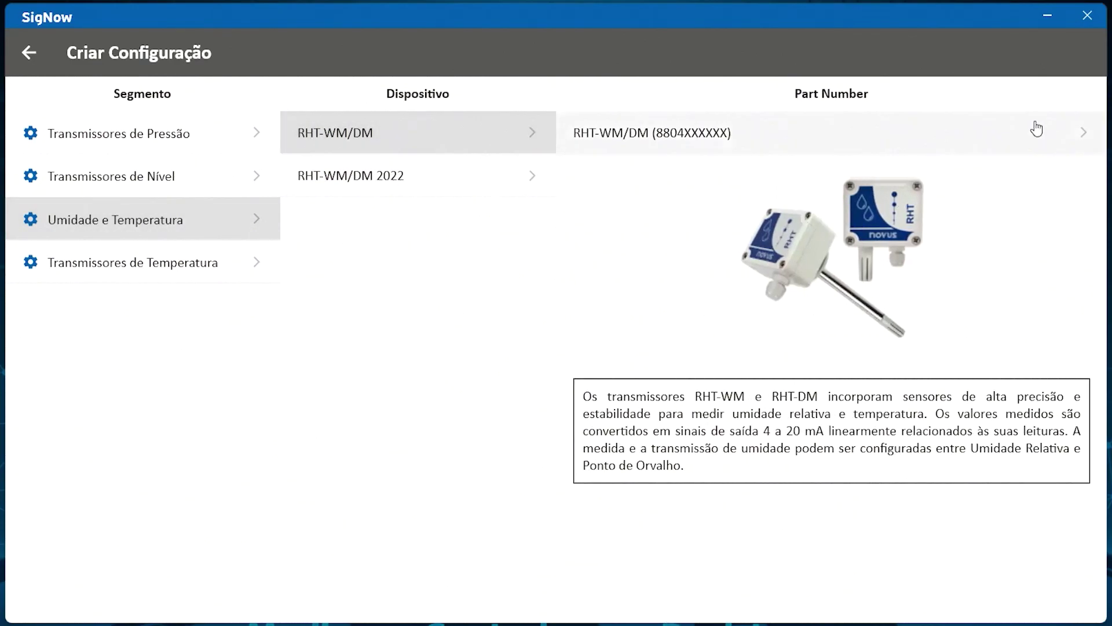
{"action": "left_click", "coordinate": [226, 139]}
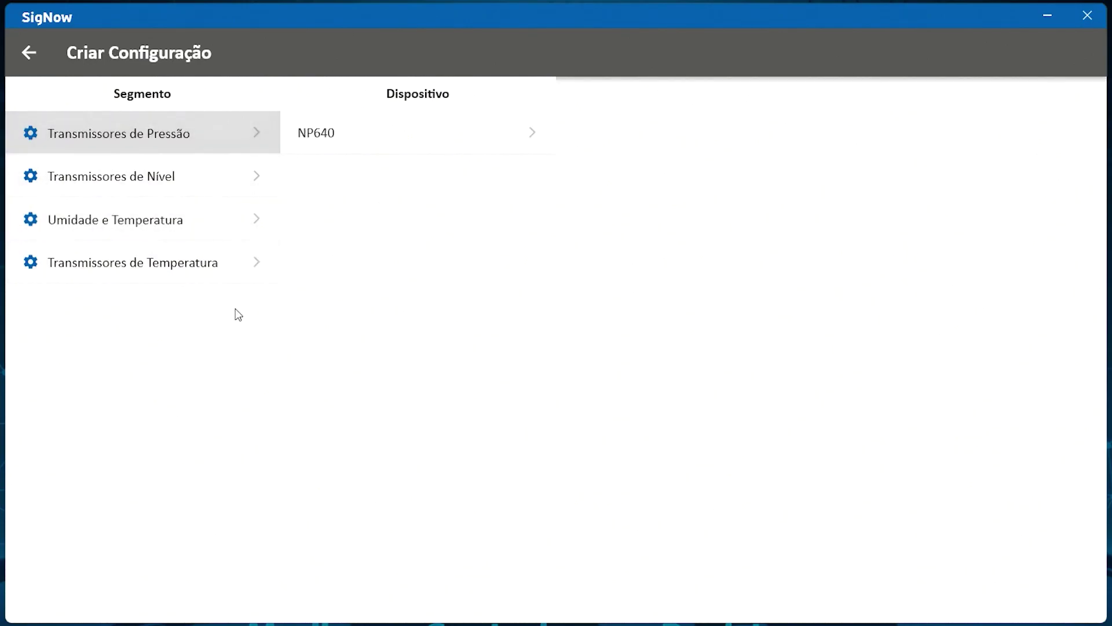
{"action": "left_click", "coordinate": [249, 264]}
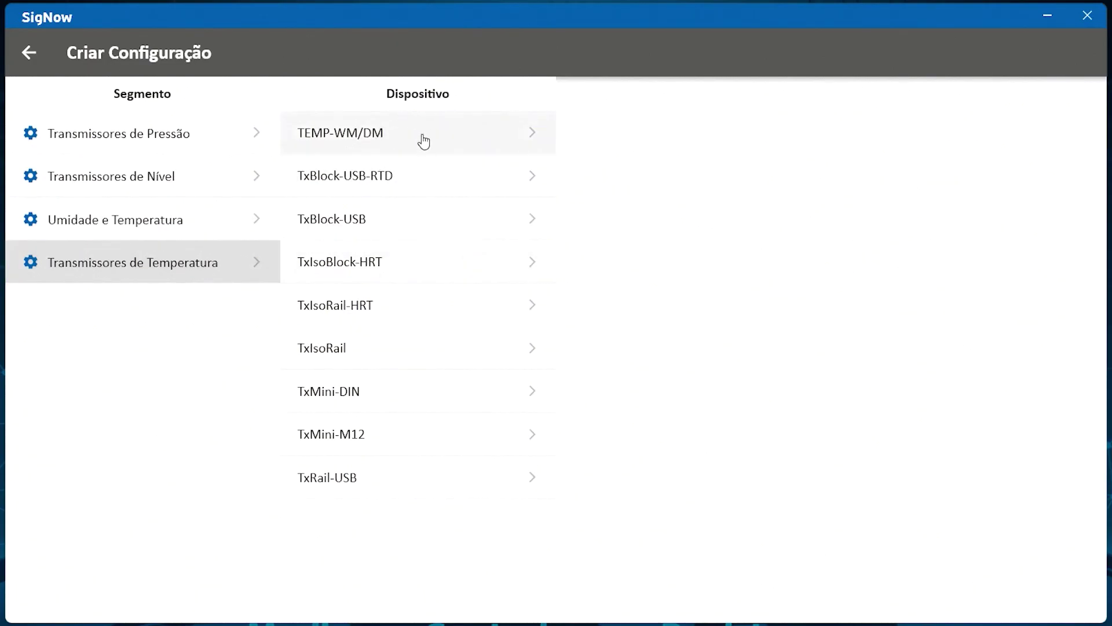
{"action": "left_click", "coordinate": [530, 477]}
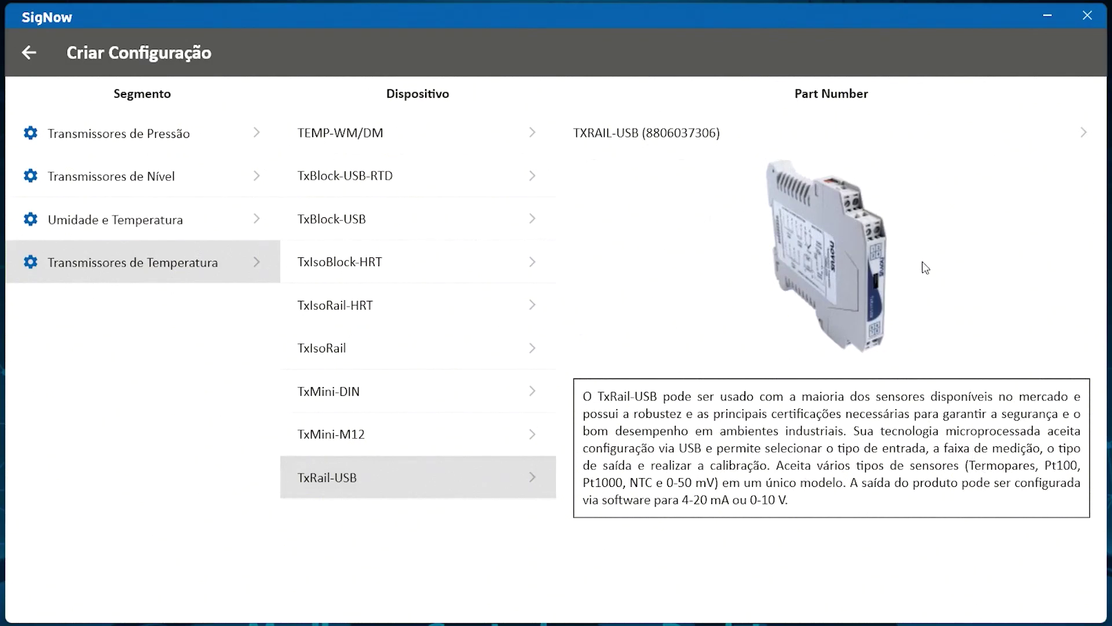
{"action": "left_click", "coordinate": [501, 443]}
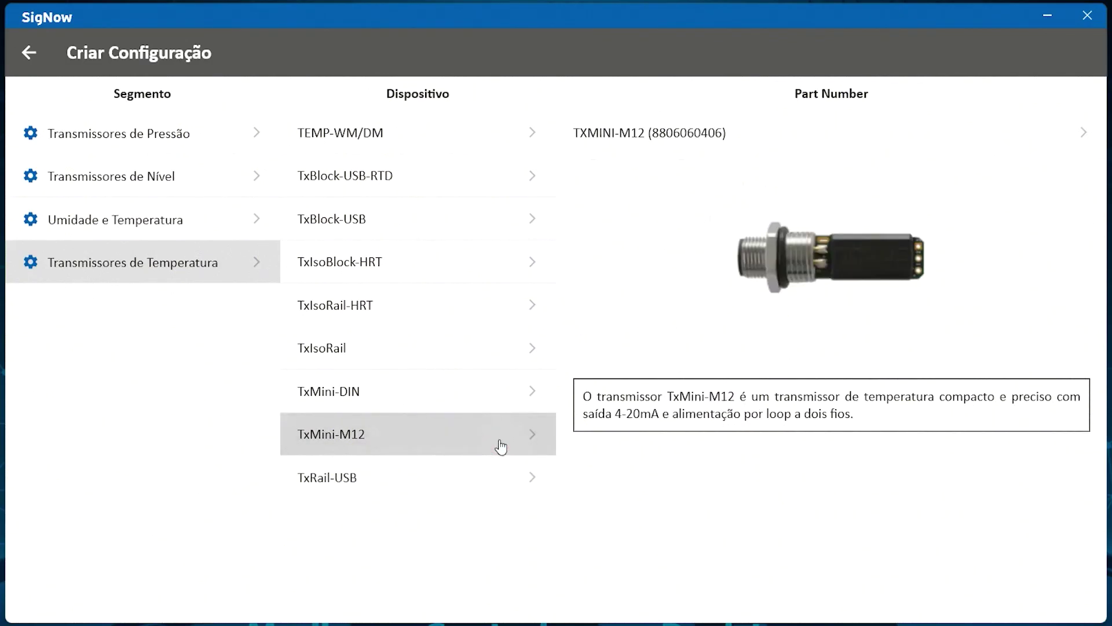